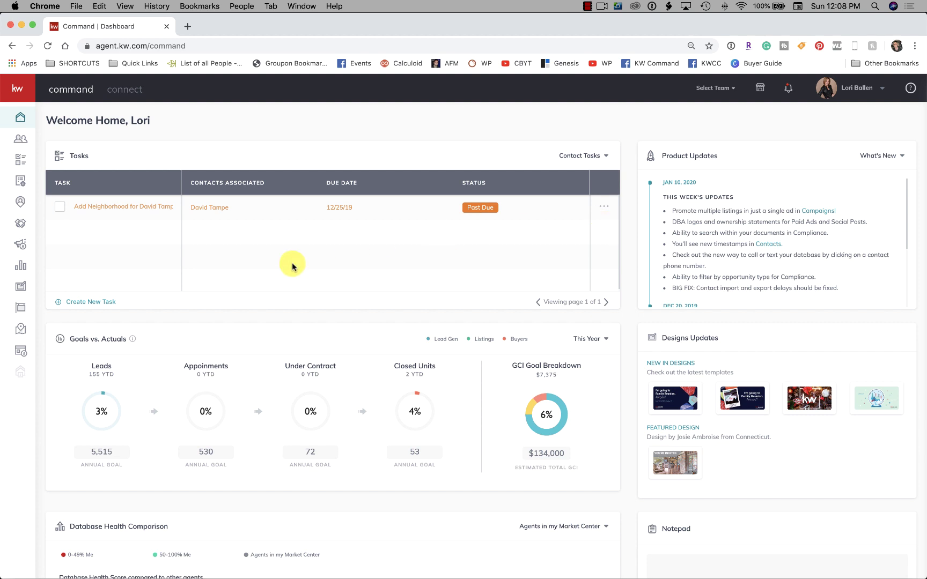
Open the Sites area listing the nine landing pages
click(22, 355)
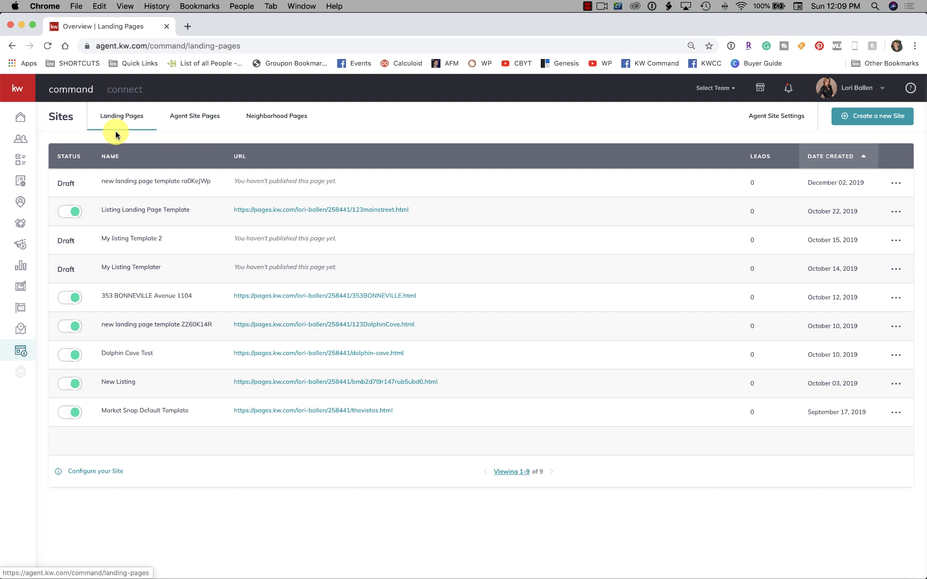
Glance at Neighborhood Pages, then return to the 18-page Agent Site Pages list
click(188, 121)
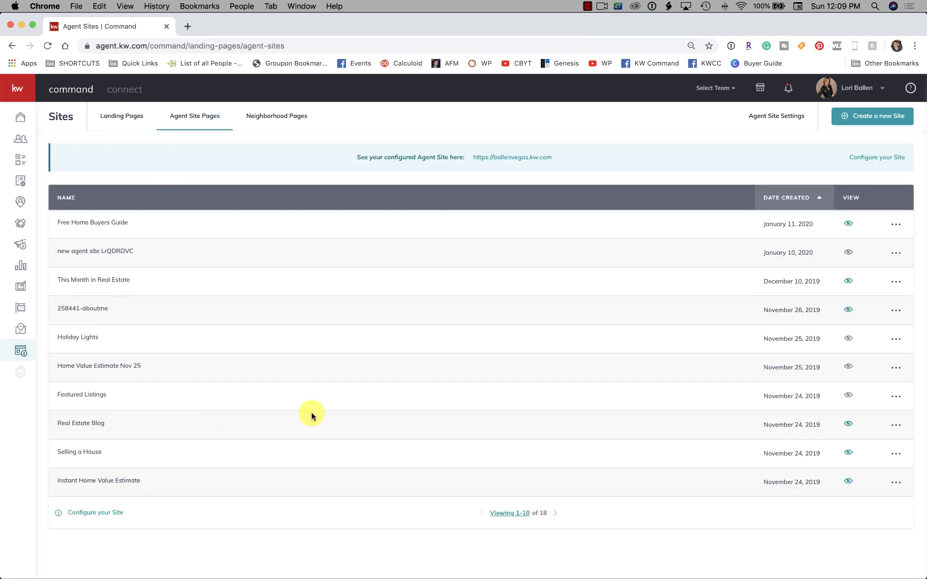
click(278, 121)
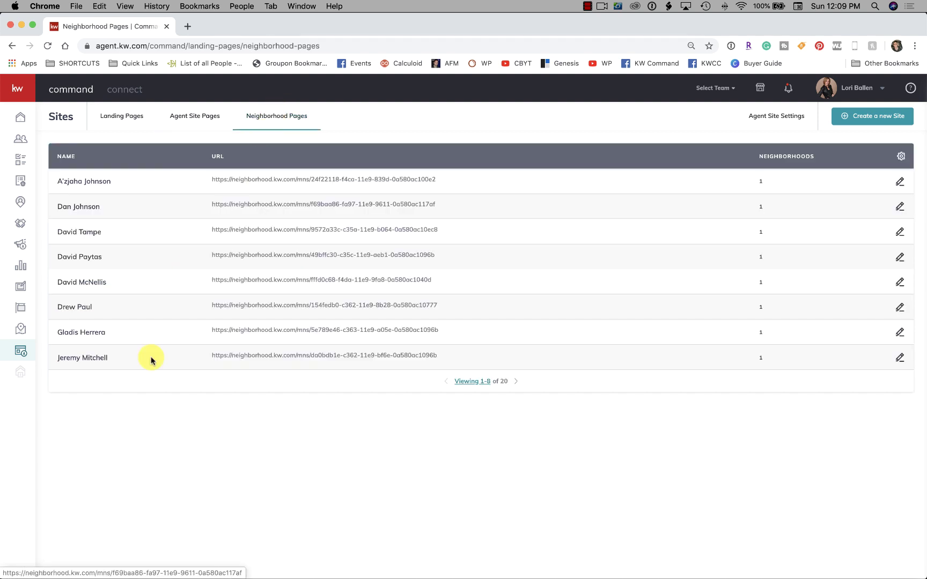
click(182, 119)
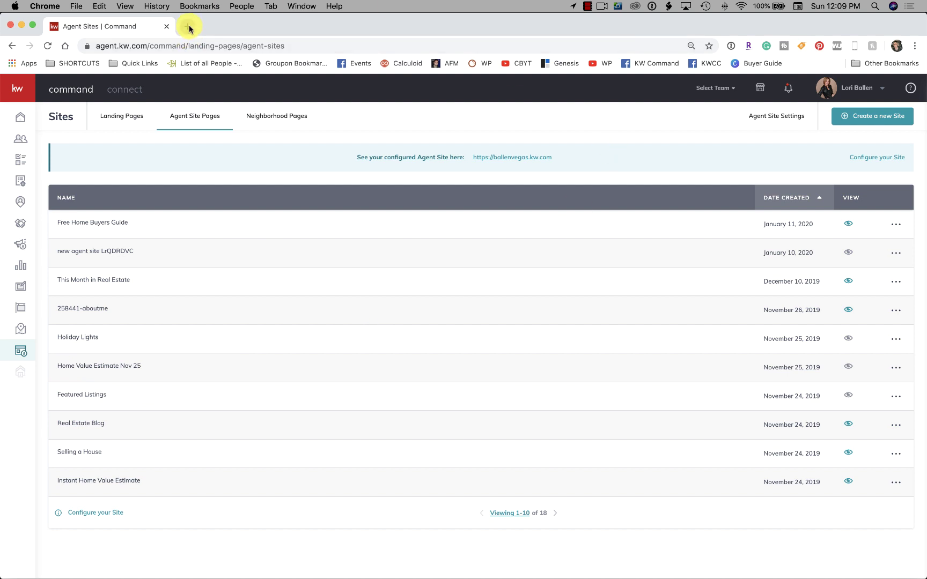
Load the live agent website in a new tab, check its team dropdown menu, then return to Command
click(189, 27)
text(ballen)
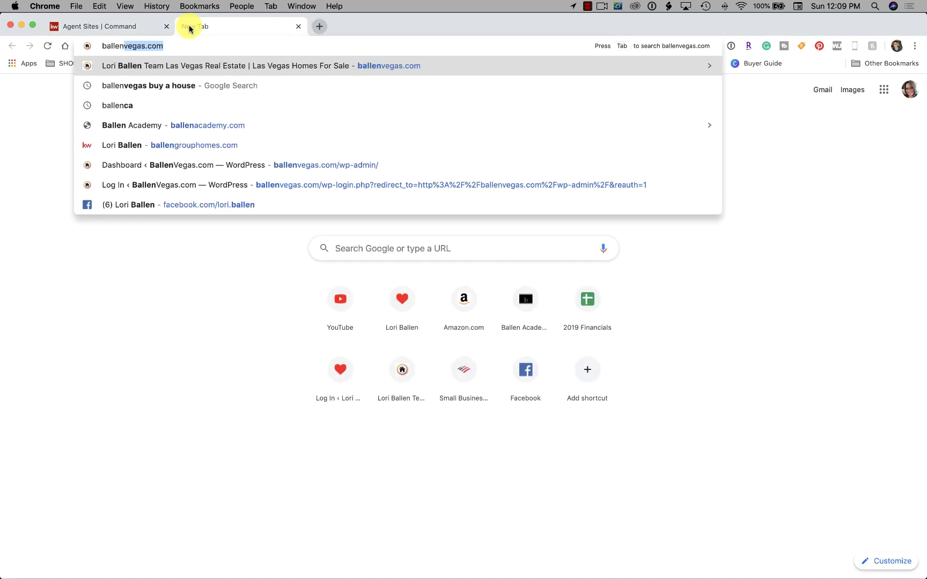
text(group)
key(Return)
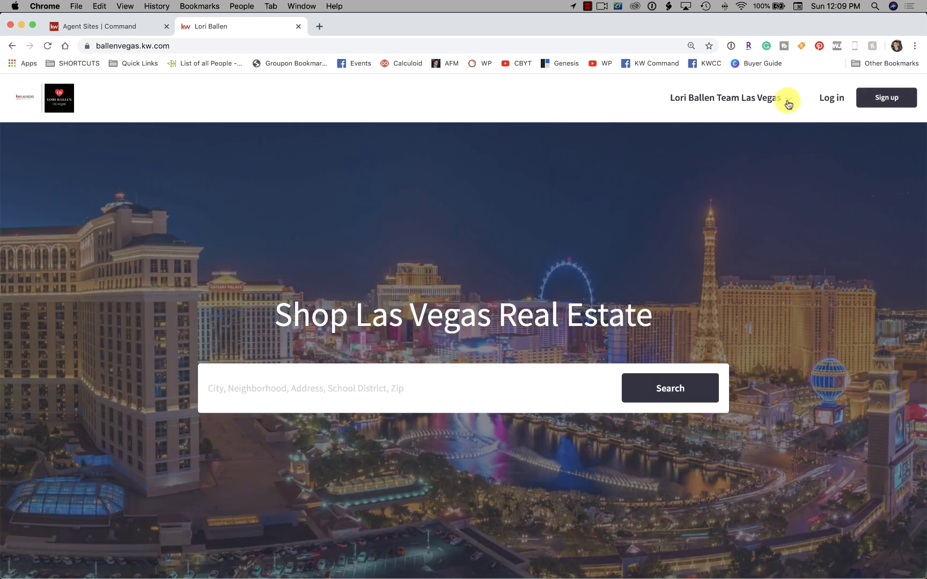
click(788, 99)
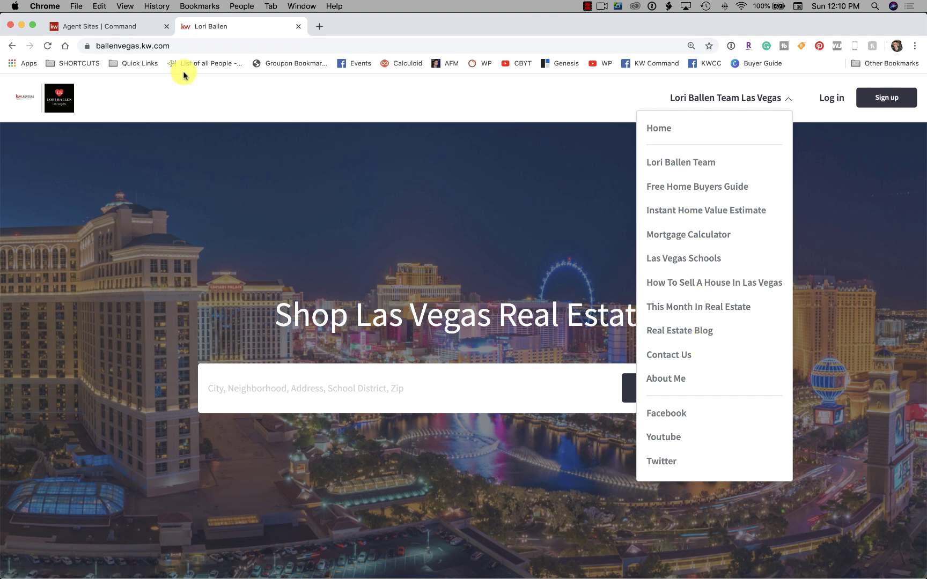
click(110, 27)
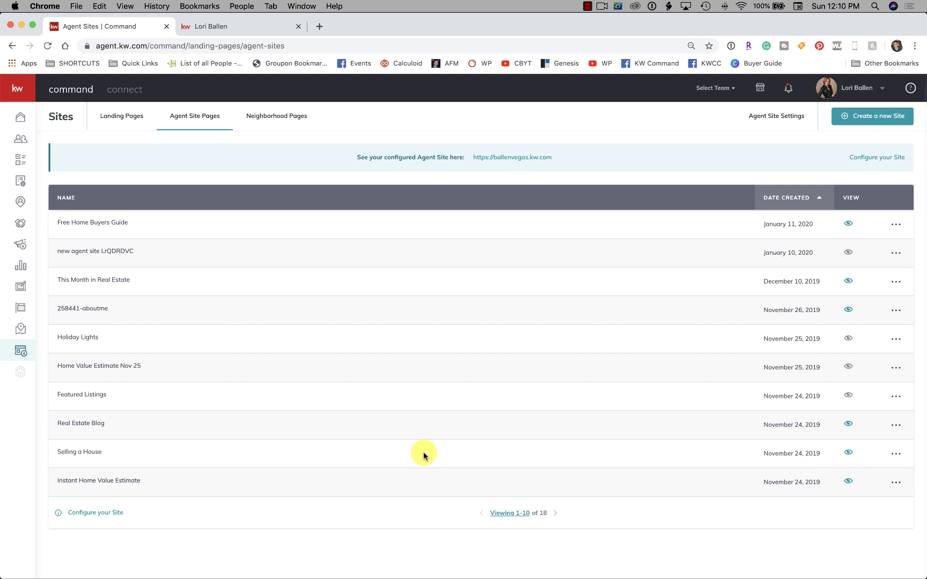
Open the Pages tab of Agent Site Settings and highlight the /loriballenteam URL slug
click(779, 121)
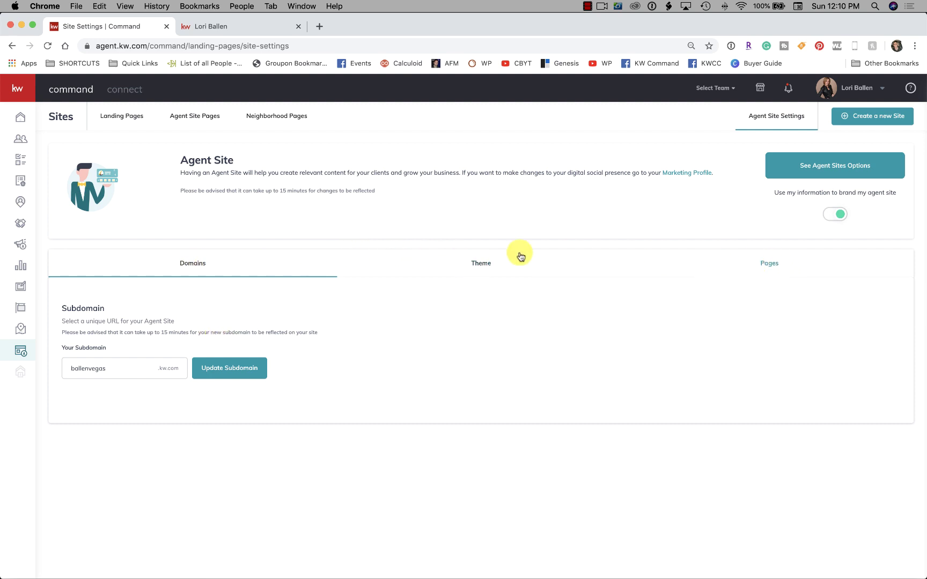
click(765, 268)
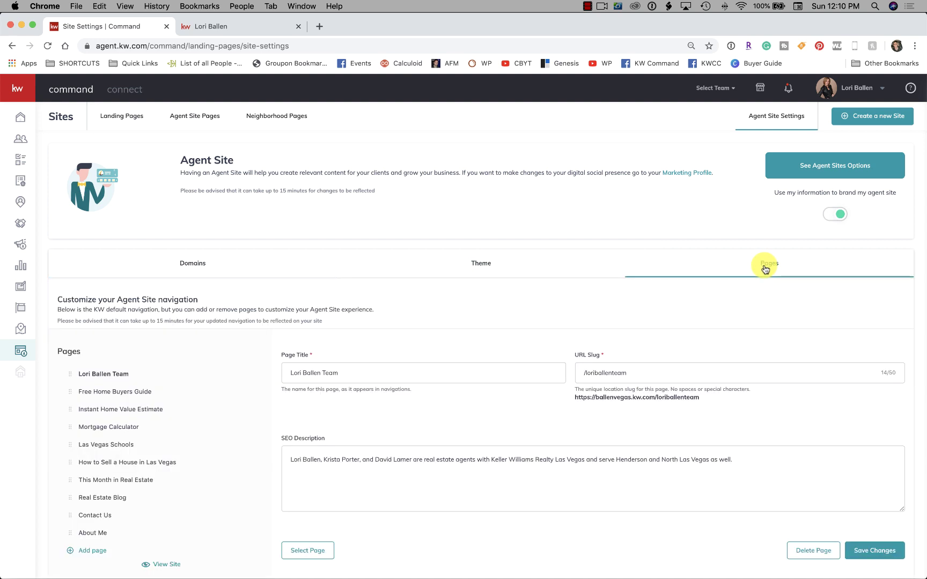
scroll(484, 256, down, 1)
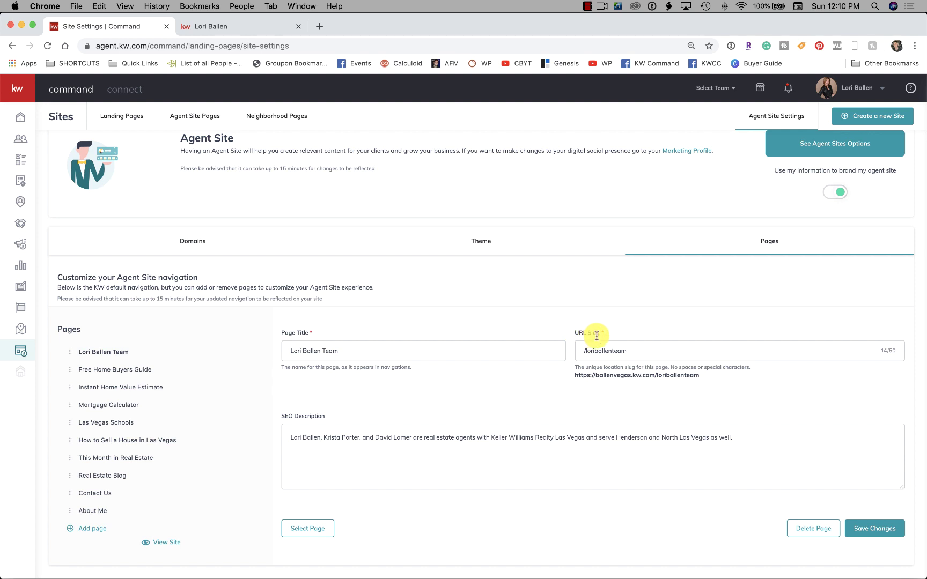
drag(635, 350, 588, 349)
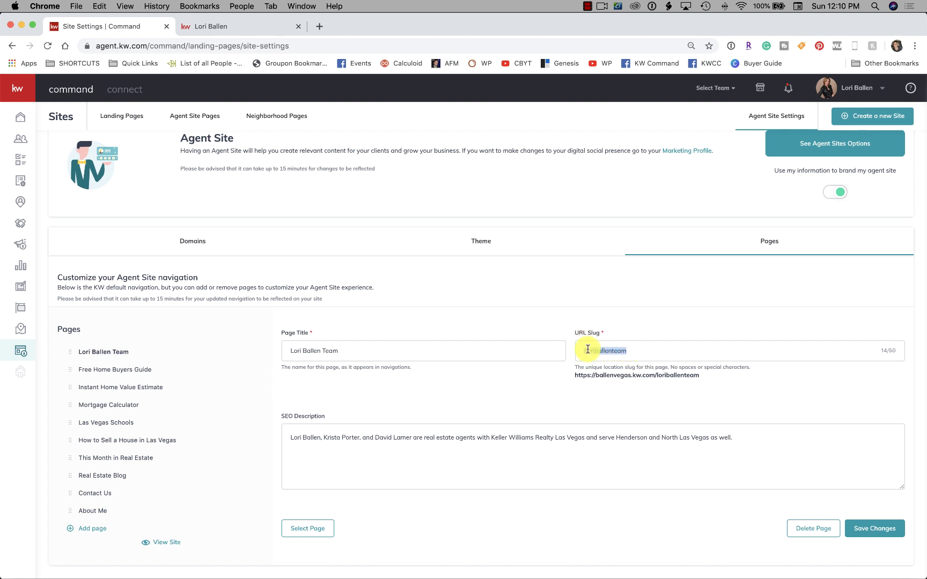
key(Right)
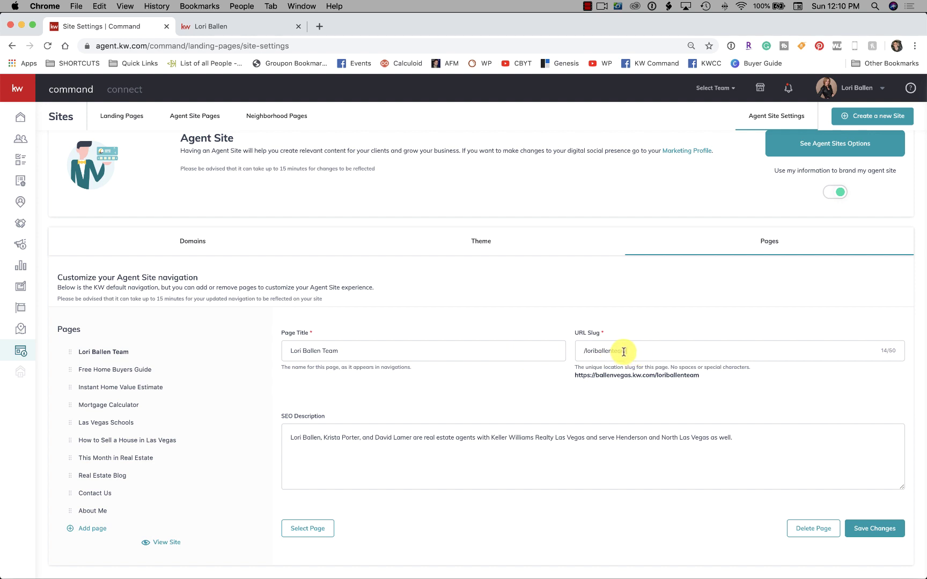
drag(624, 352, 575, 349)
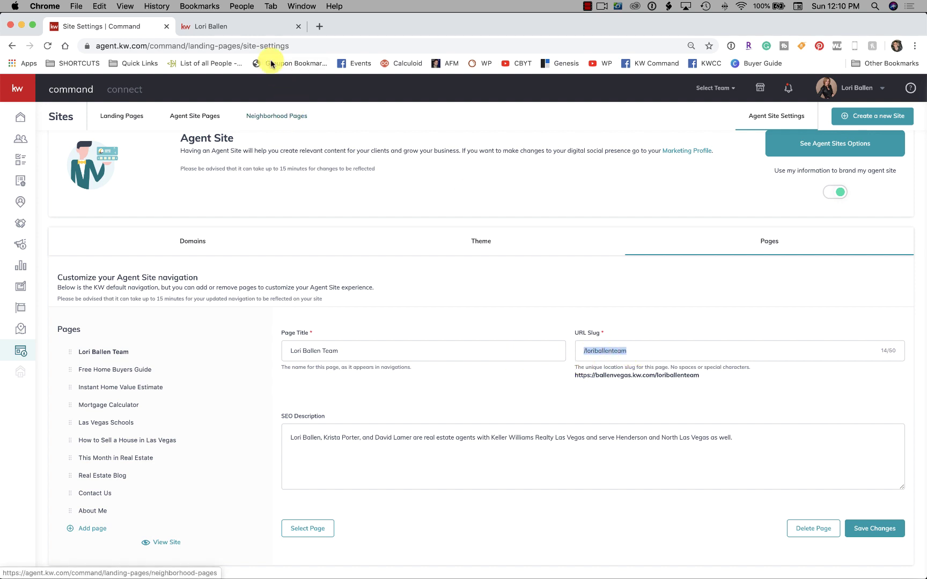
On the live site, open Free Home Buyers Guide and highlight home-buyers-guide in its address
click(236, 29)
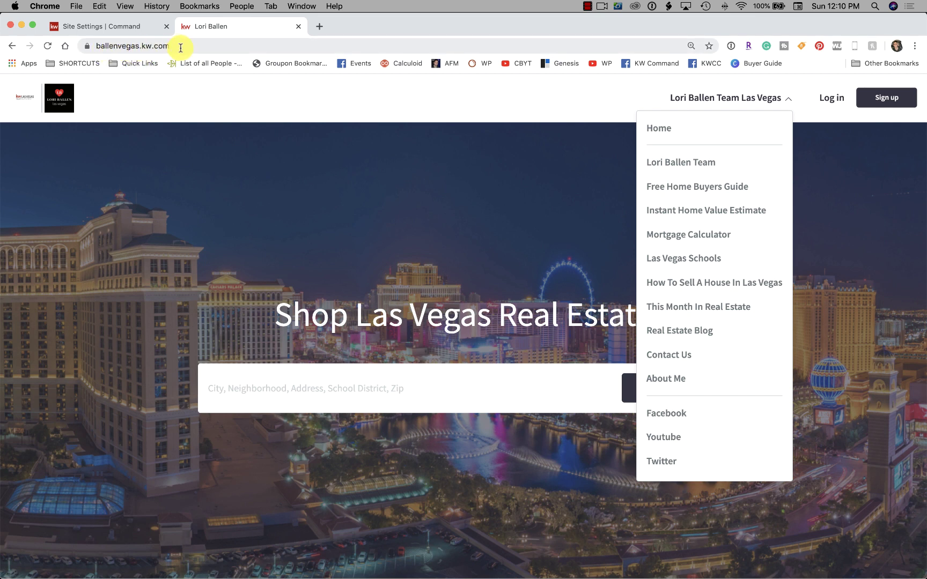
click(728, 184)
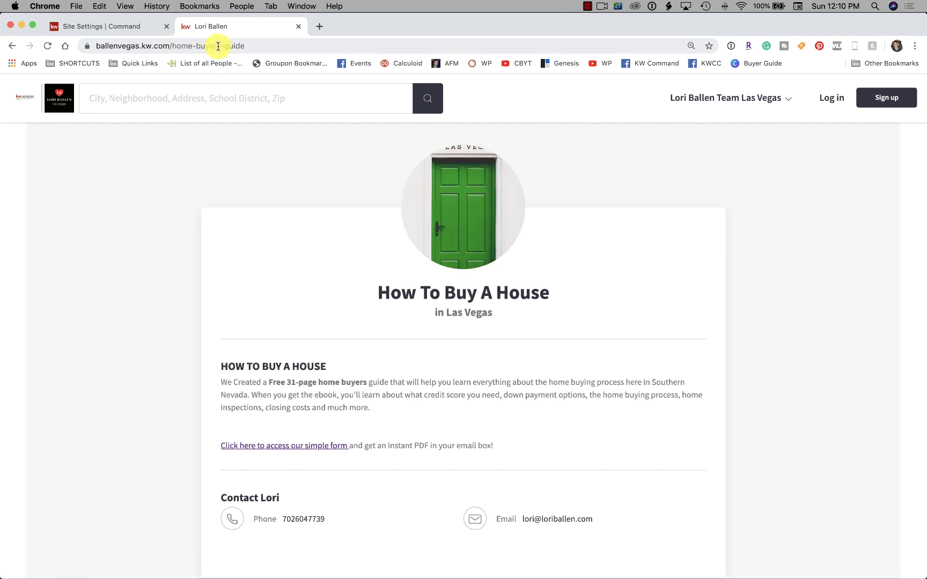
click(250, 46)
drag(250, 46, 79, 46)
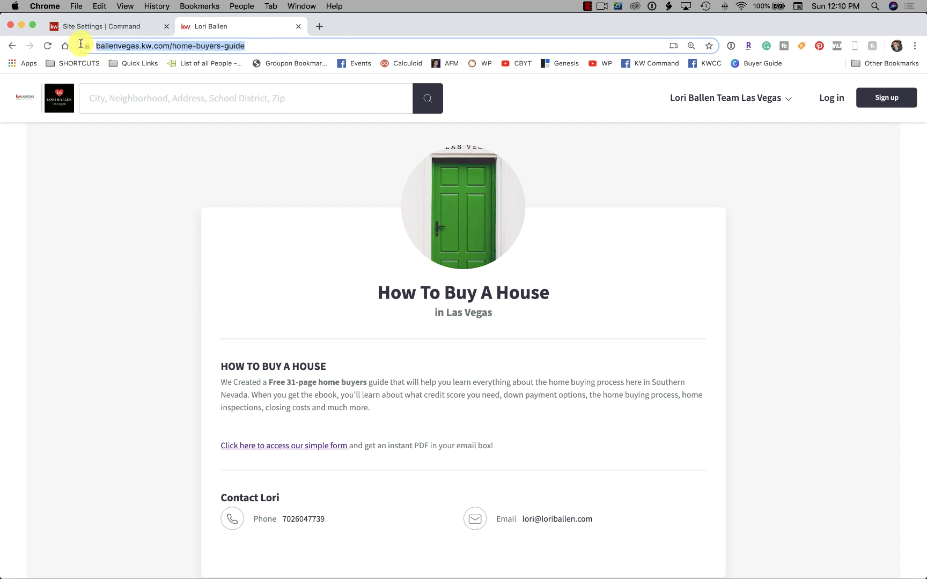
click(253, 45)
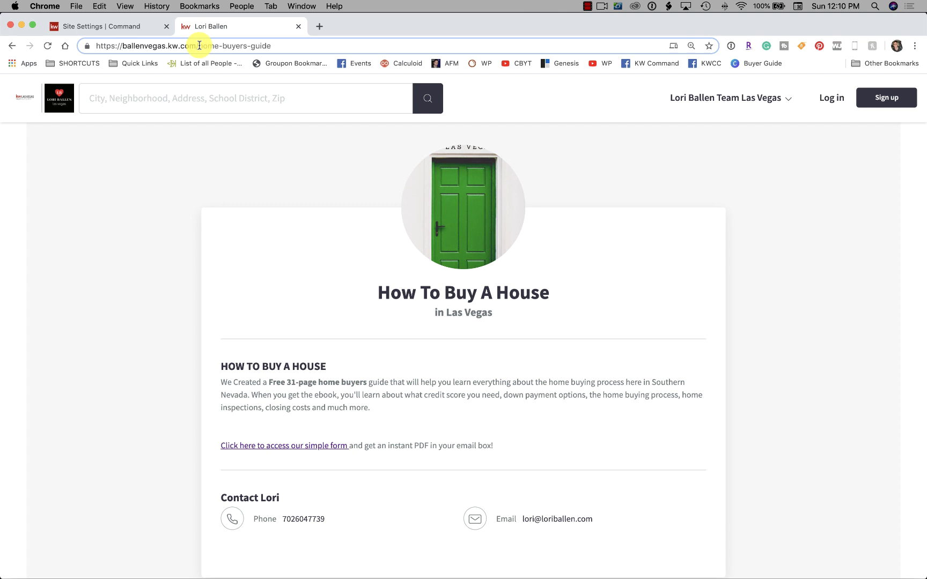
drag(199, 46, 200, 45)
click(268, 49)
drag(272, 46, 200, 46)
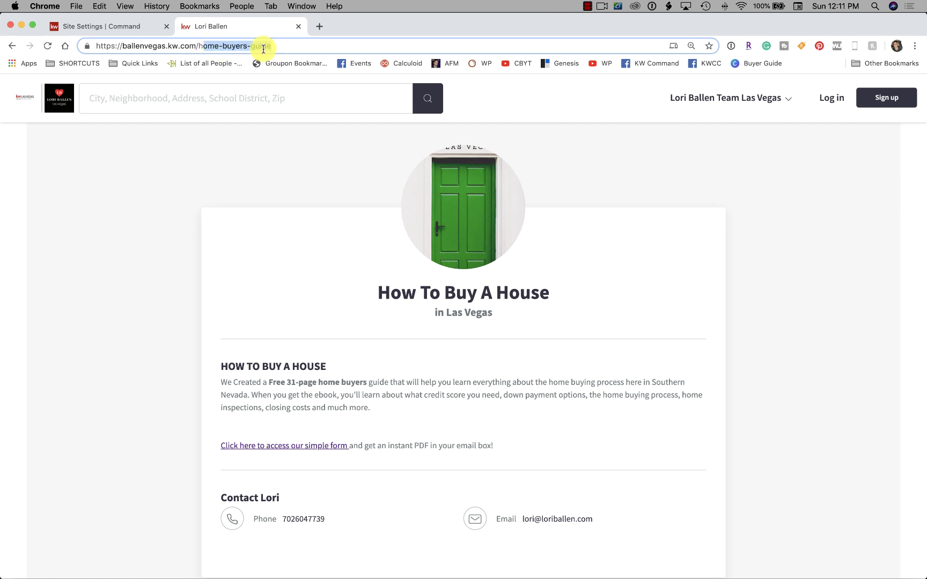
click(307, 46)
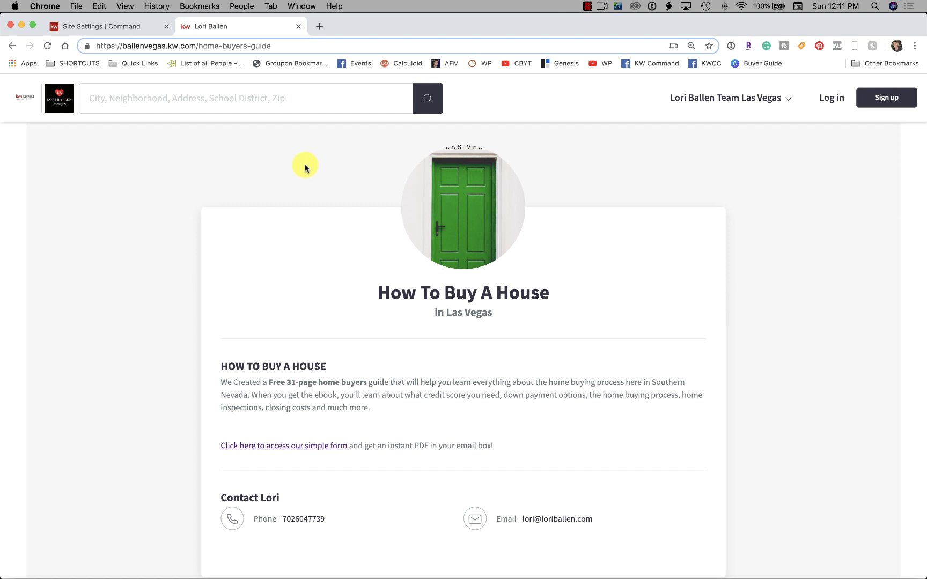
drag(199, 46, 277, 46)
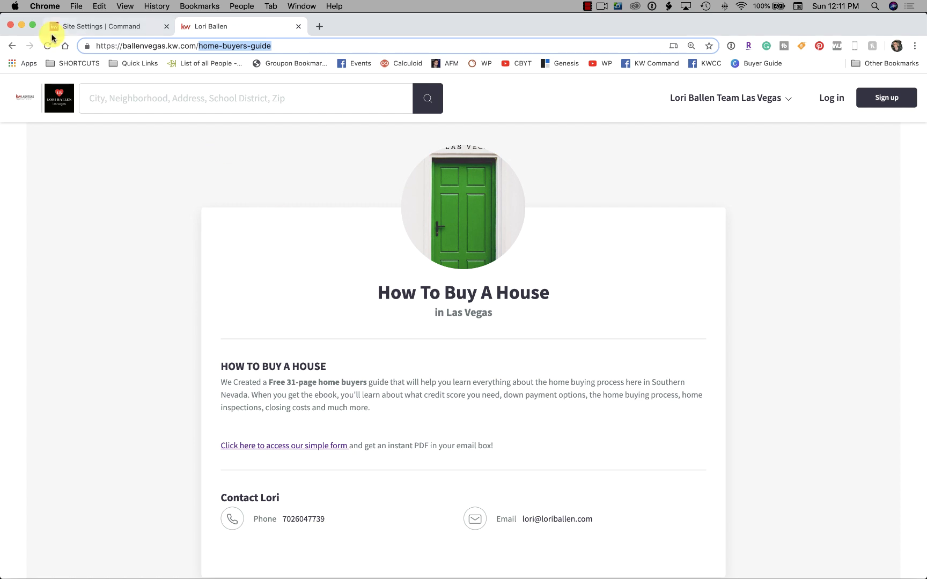
Back in Command's site settings, zoom the page in for easier reading
click(83, 25)
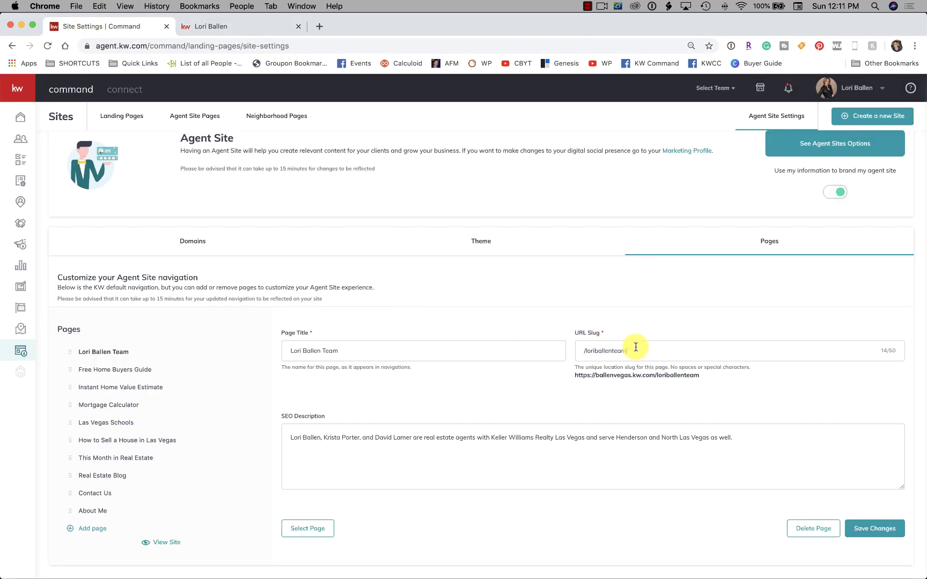
drag(640, 351, 559, 348)
scroll(558, 351, up, 1)
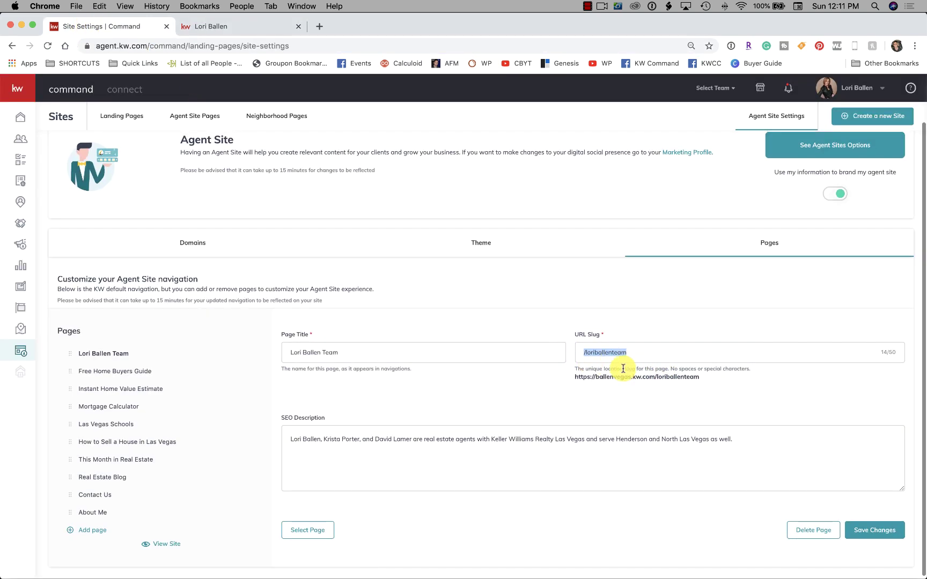
scroll(249, 355, down, 1)
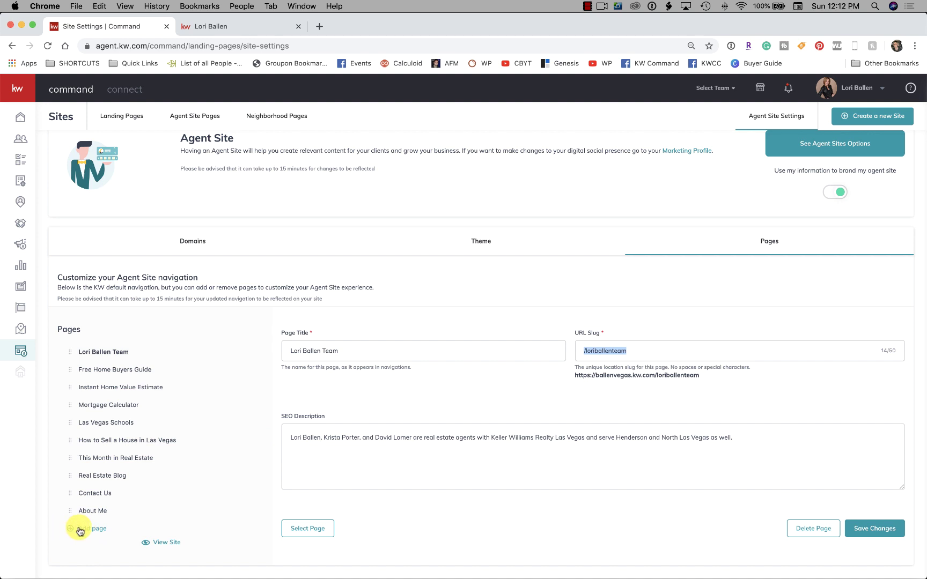
key(super+equal)
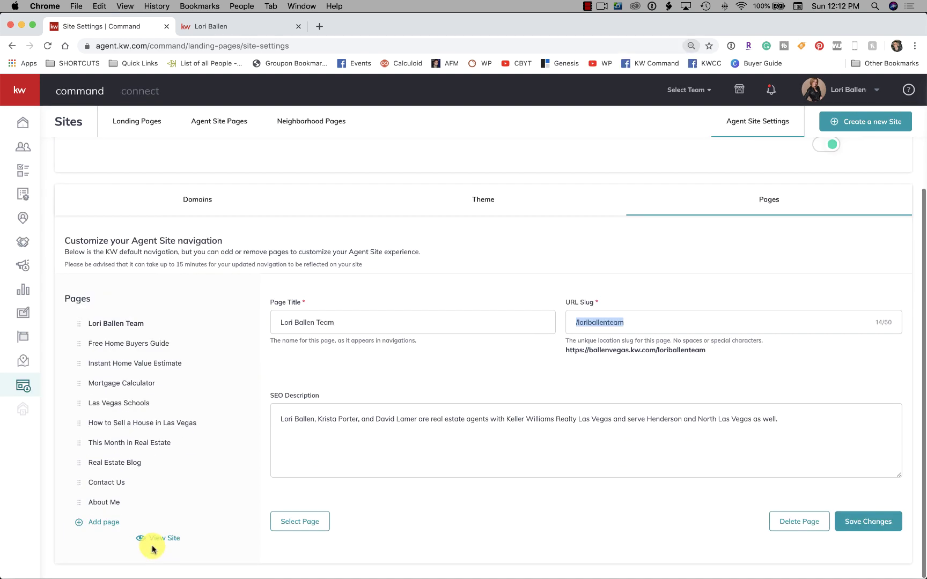
Add a new navigation page titled 'Real Estate Videos' with slug 'real-estate-videos'
click(105, 526)
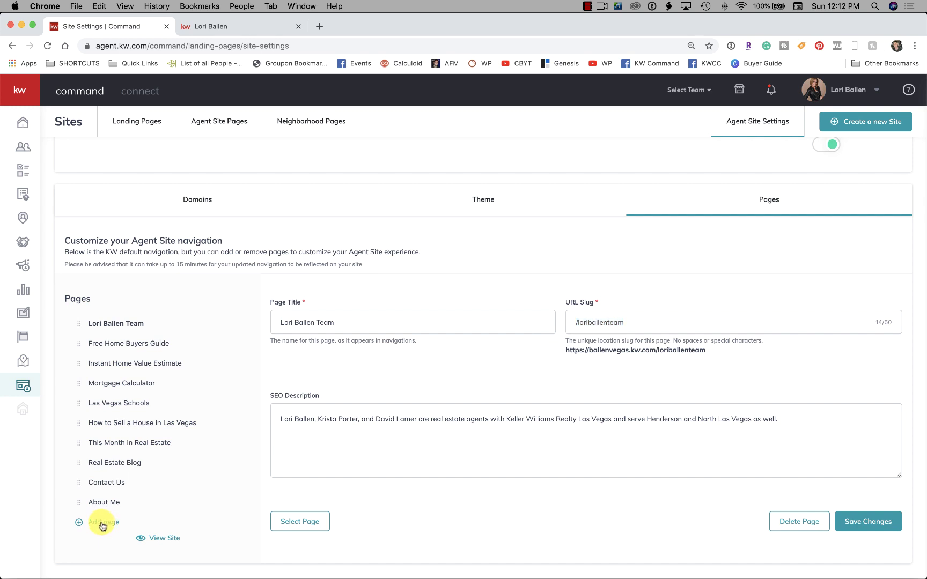
click(294, 325)
scroll(338, 326, down, 1)
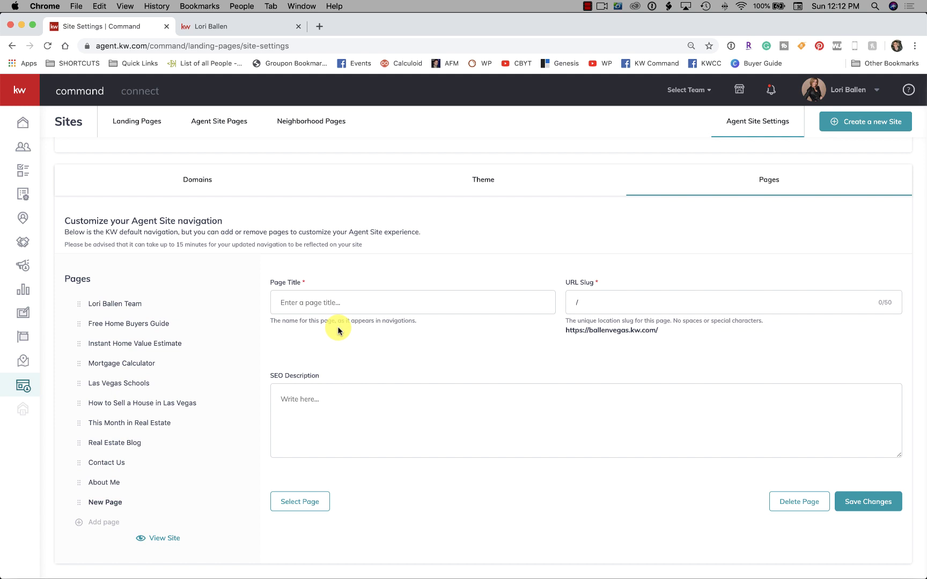
text(You)
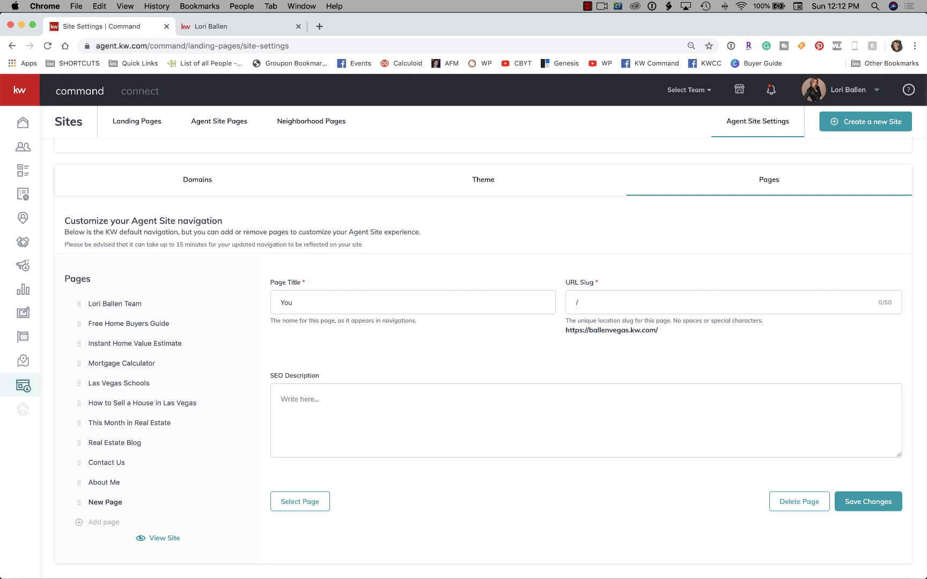
key(BackSpace)
text(Real E)
text(state Vid)
text(rea)
text(l-estate)
text(-)
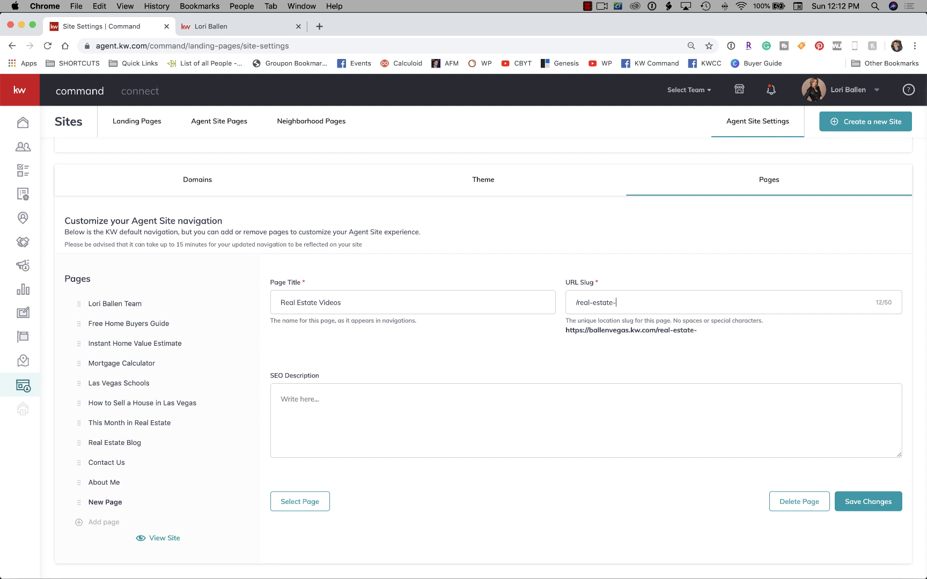
text(videos)
click(307, 410)
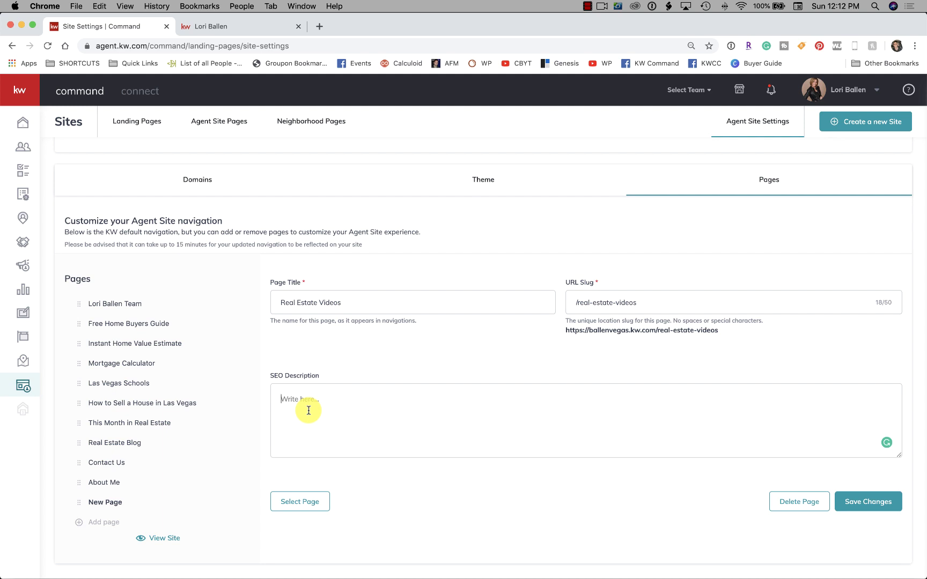
Search Google for 'san diego real estate' in a new tab
click(317, 29)
text(s)
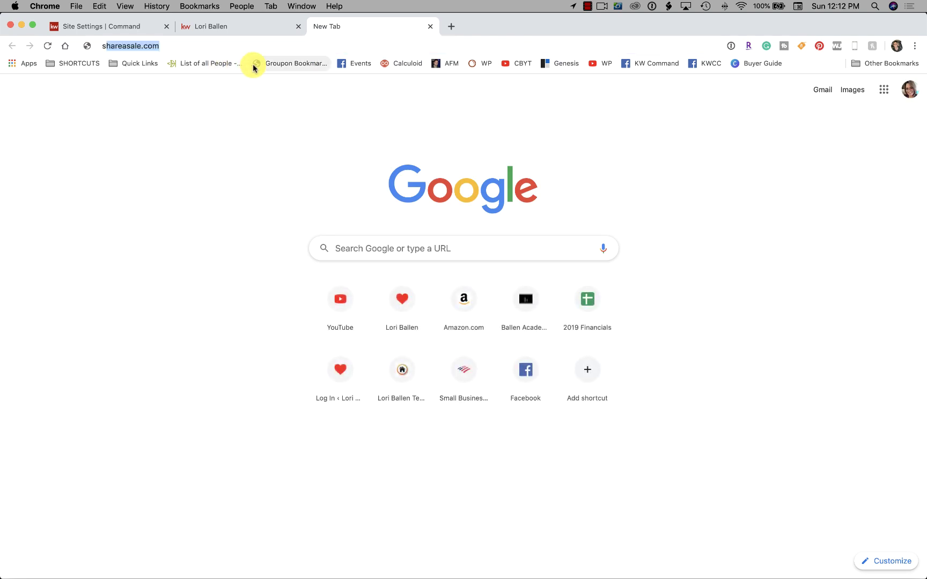
text(an diego real est)
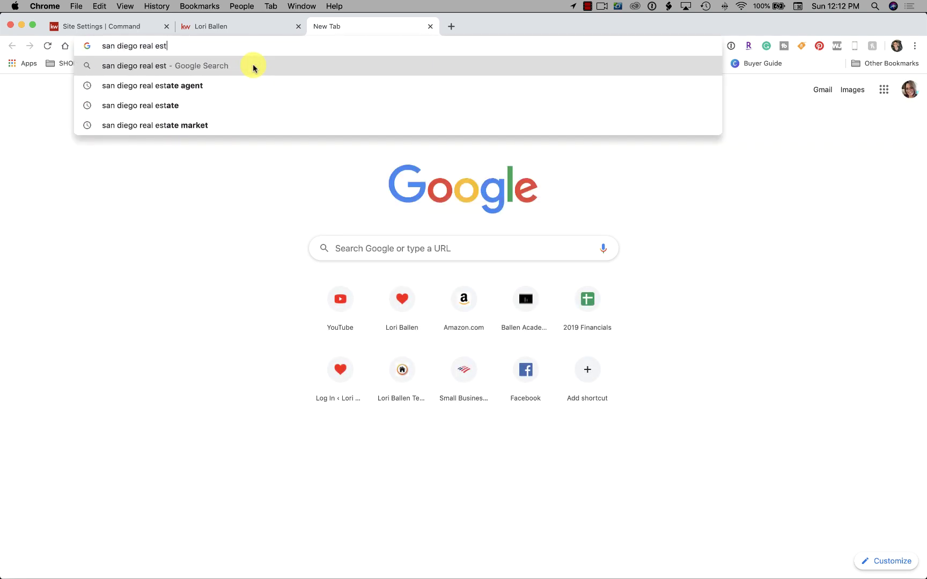
text(ate)
key(Return)
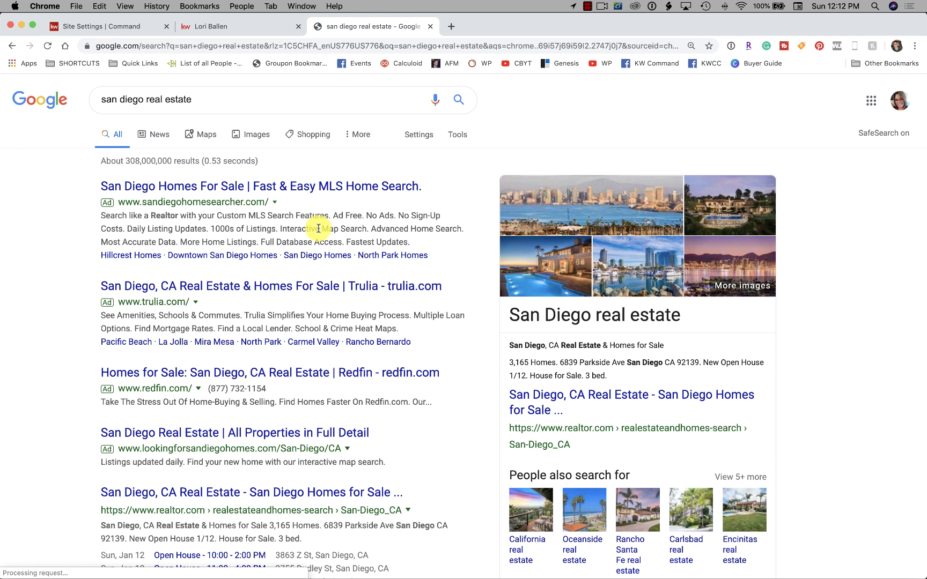
scroll(320, 228, down, 3)
Highlight several ad description snippets, including Redfin's, then return to the page editor
drag(101, 215, 426, 217)
drag(101, 302, 441, 302)
click(91, 365)
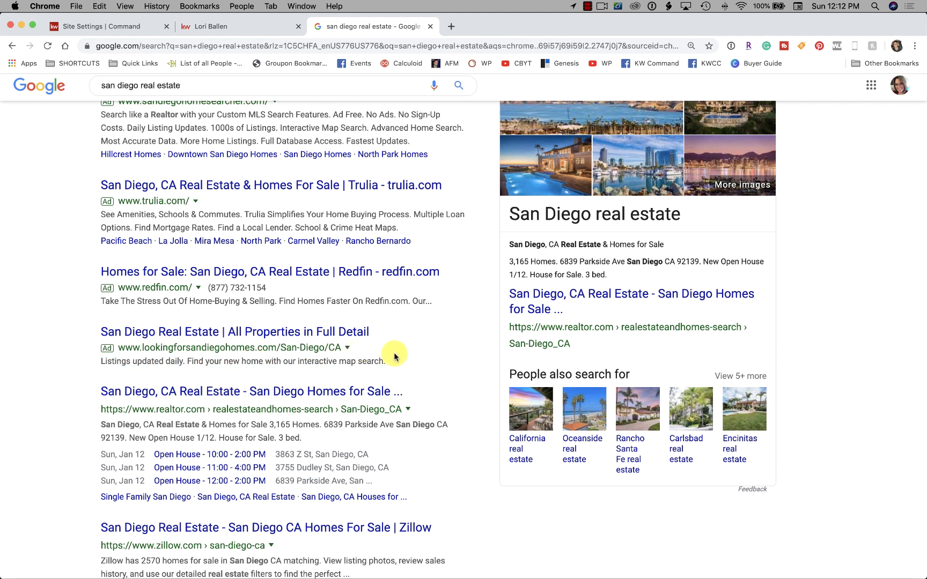
triple_click(394, 356)
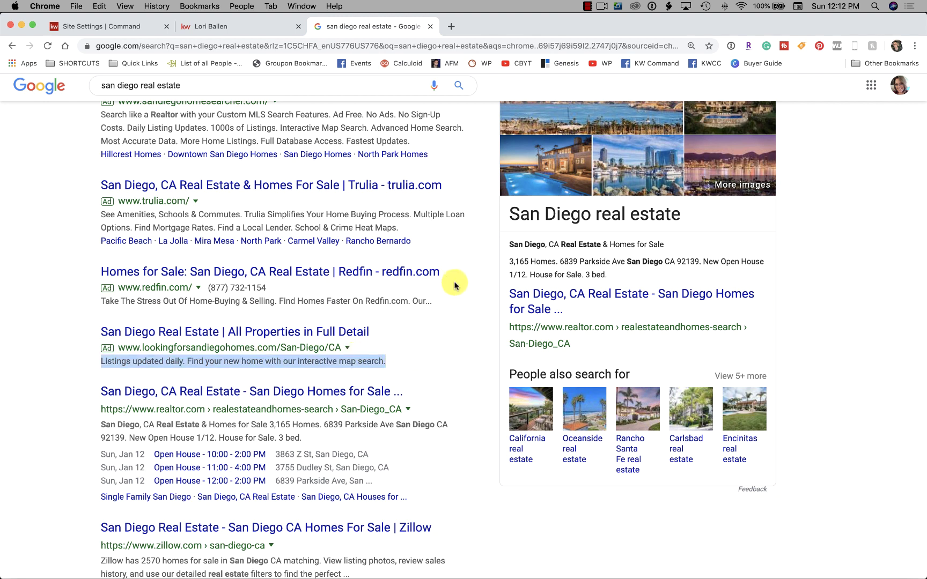
scroll(288, 230, up, 1)
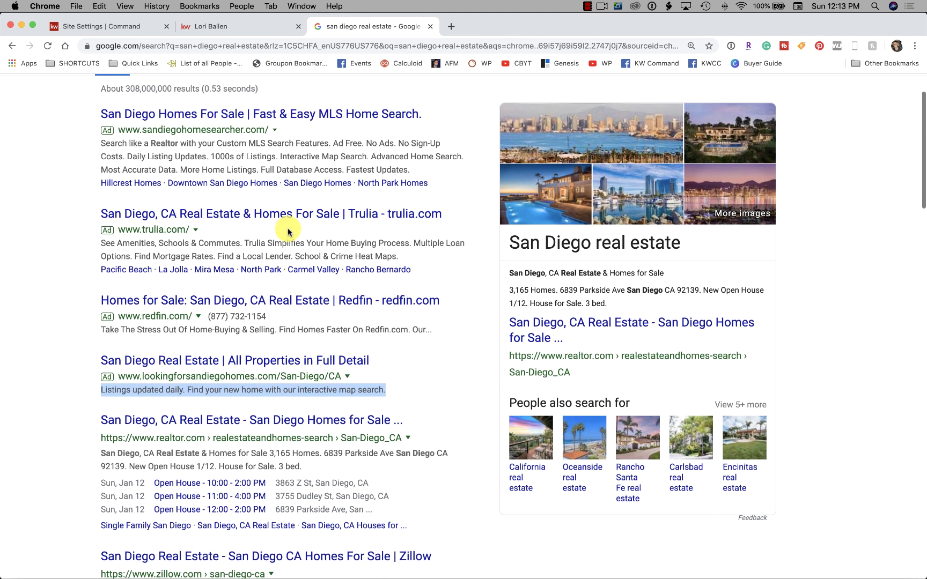
scroll(288, 232, up, 1)
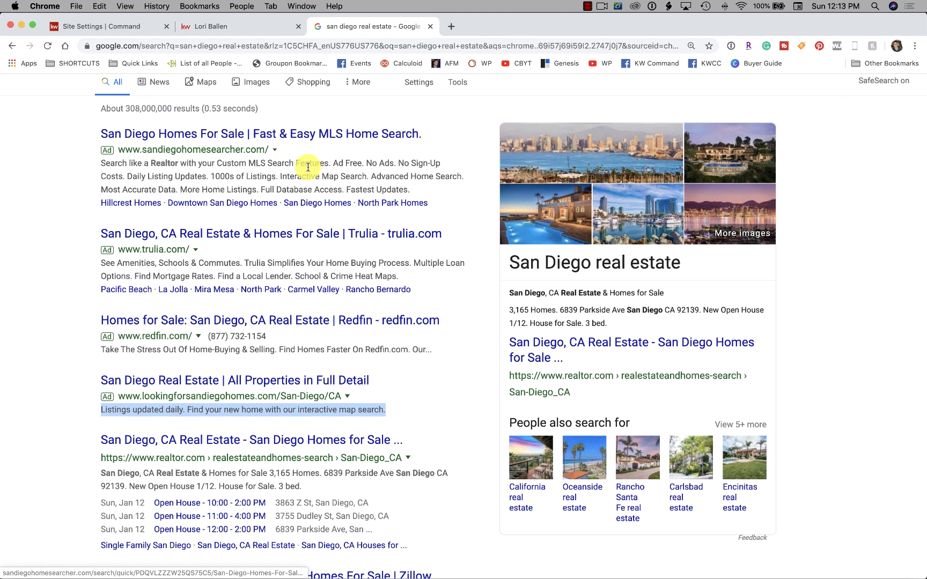
scroll(308, 168, down, 1)
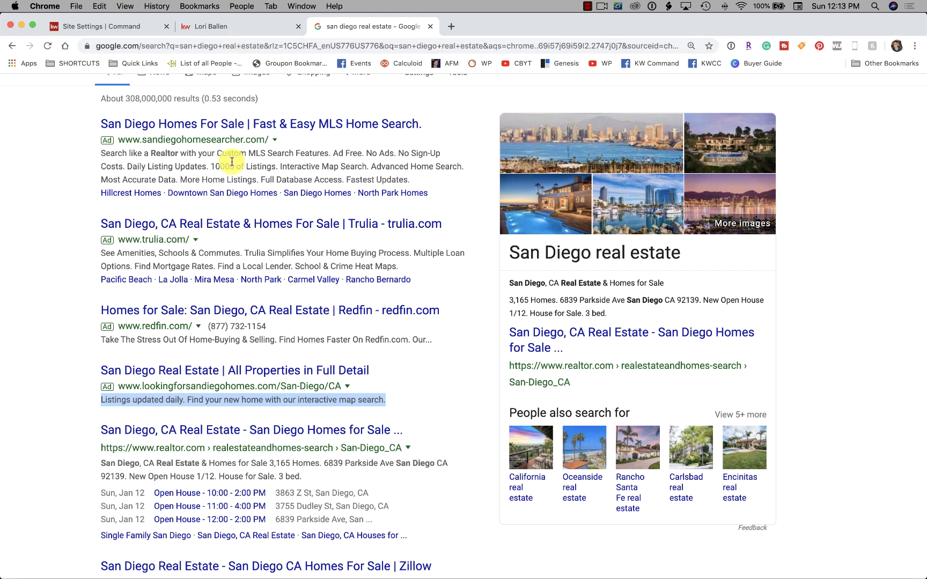
drag(102, 154, 440, 177)
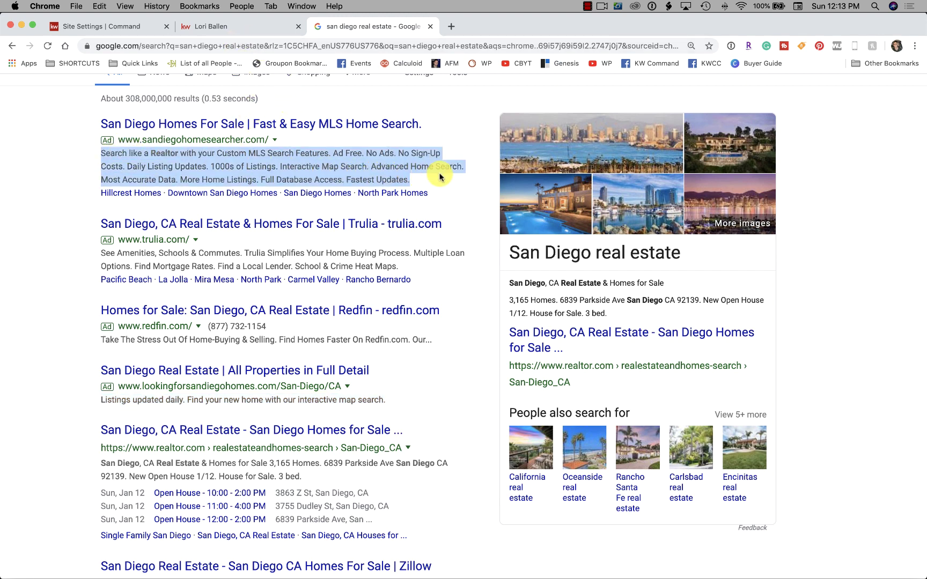
click(246, 28)
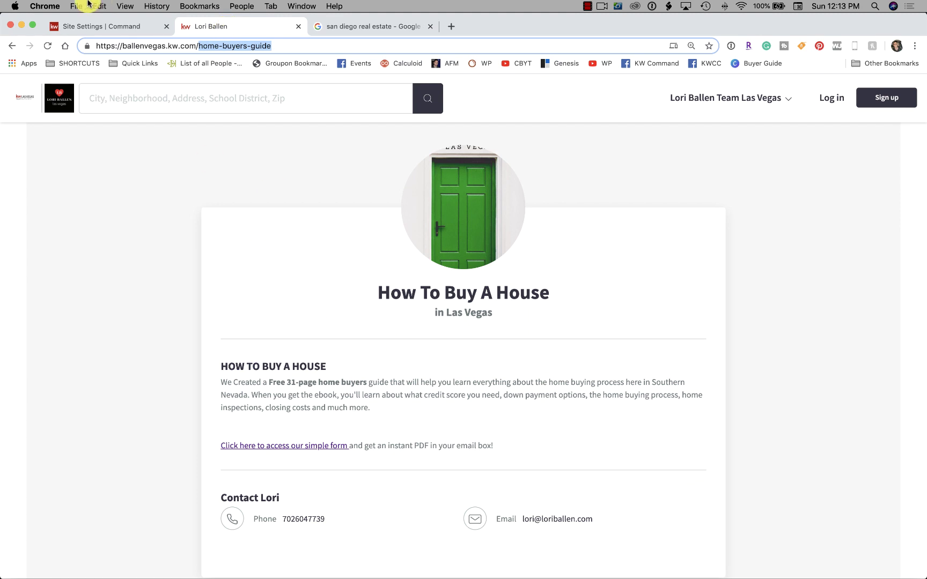
click(97, 26)
Type the SEO description 'Learn everything you need to know about buying or selling real estate in Las Vegas, NV…'
click(337, 410)
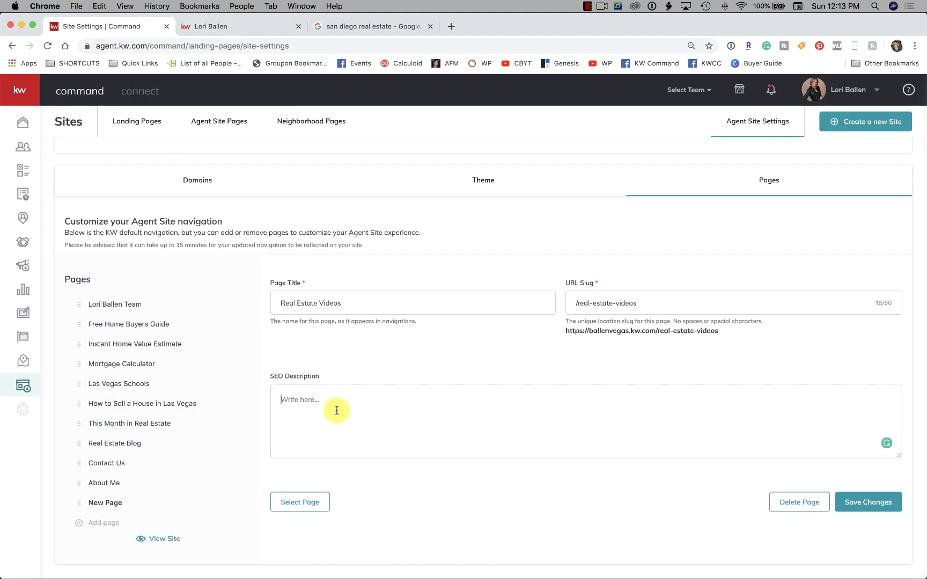
text(Learn every)
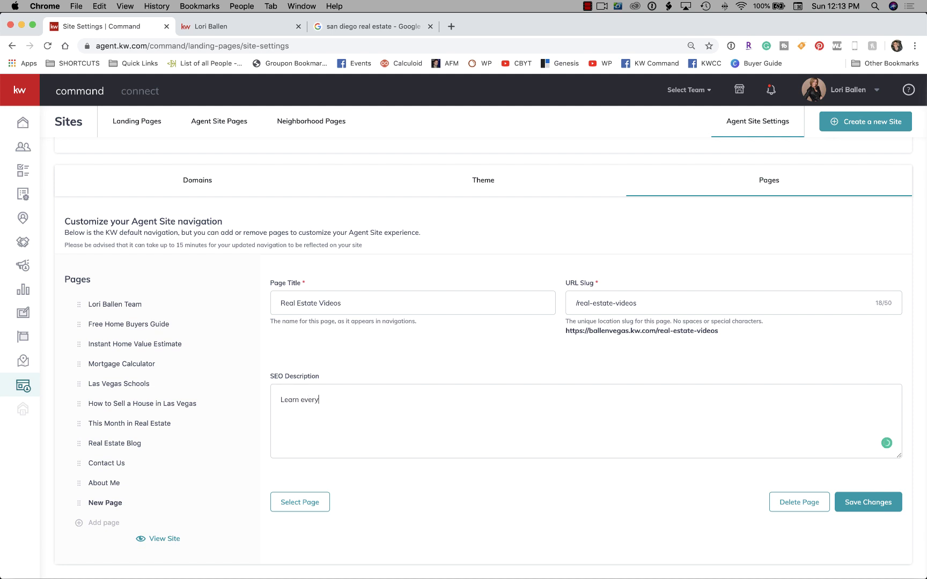
text(thing you une)
key(BackSpace)
text(need to know about buying or sell)
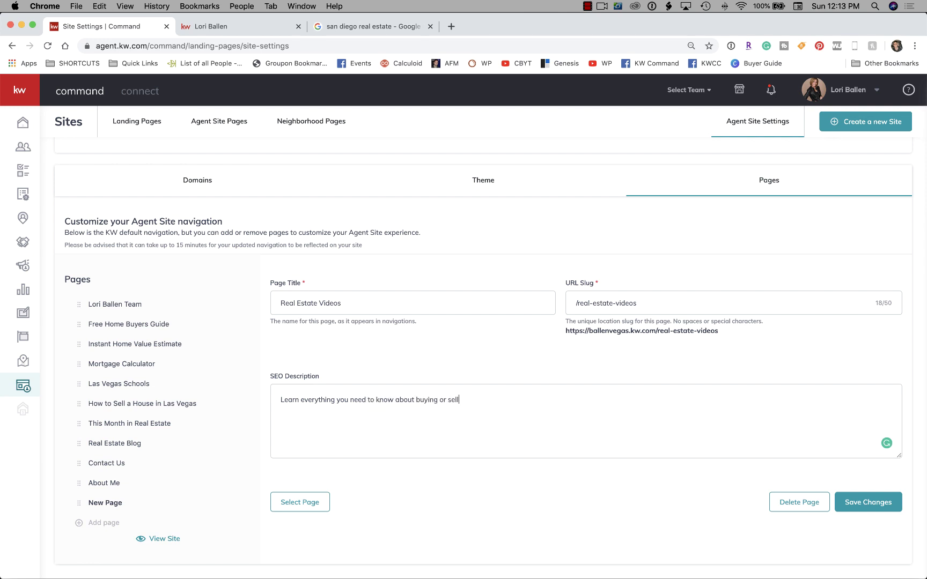
text(ing real estate in Las Vegas, NV with this)
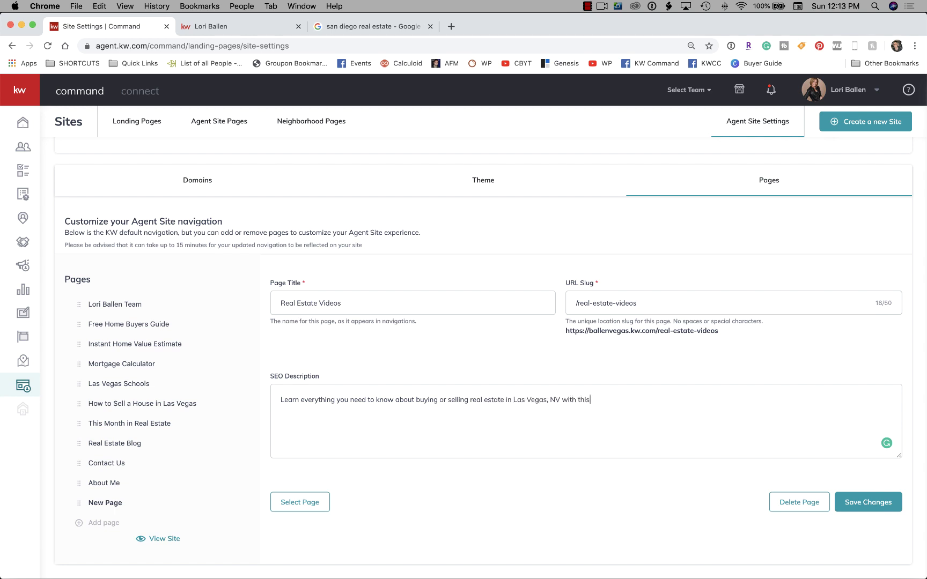
text( real estate videos courtesy oof Lori Ballen Te)
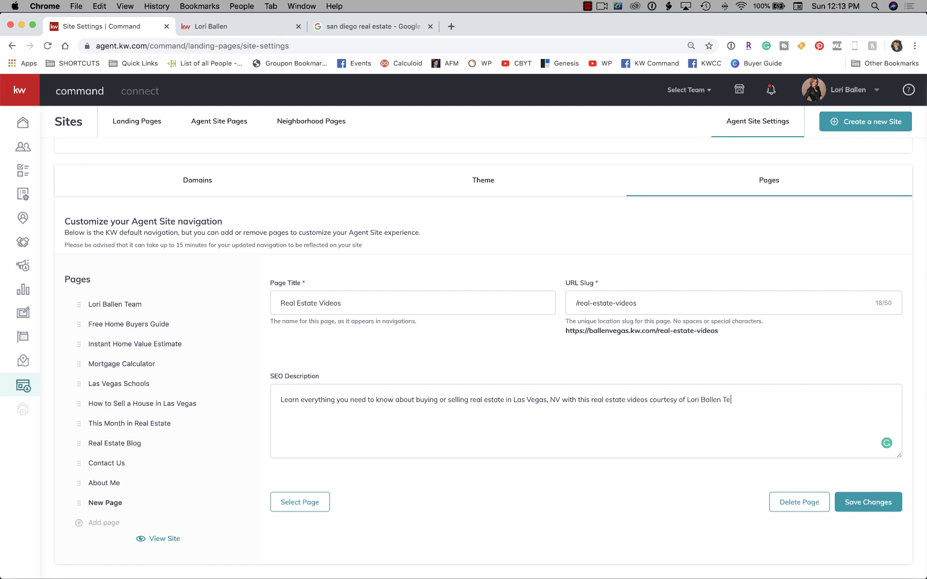
text(am at https://bal)
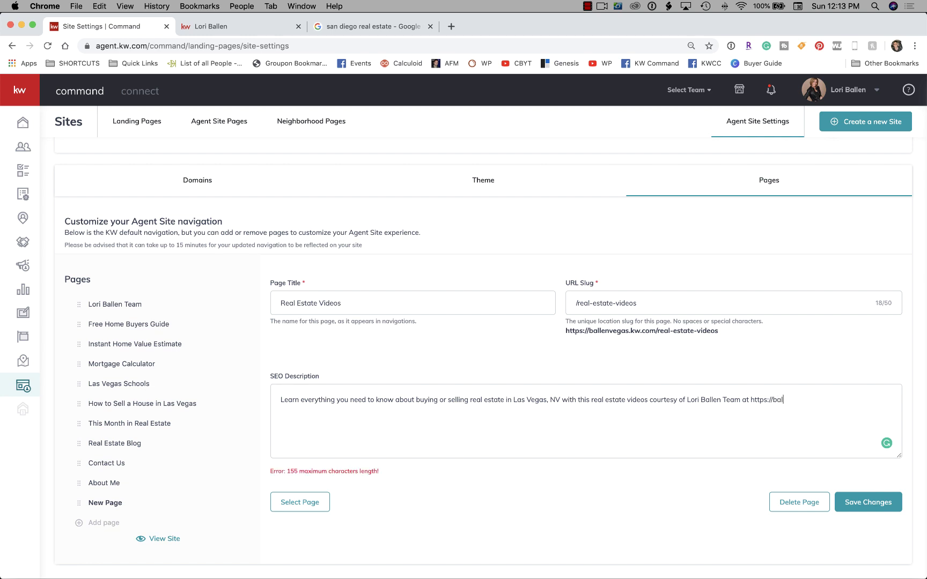
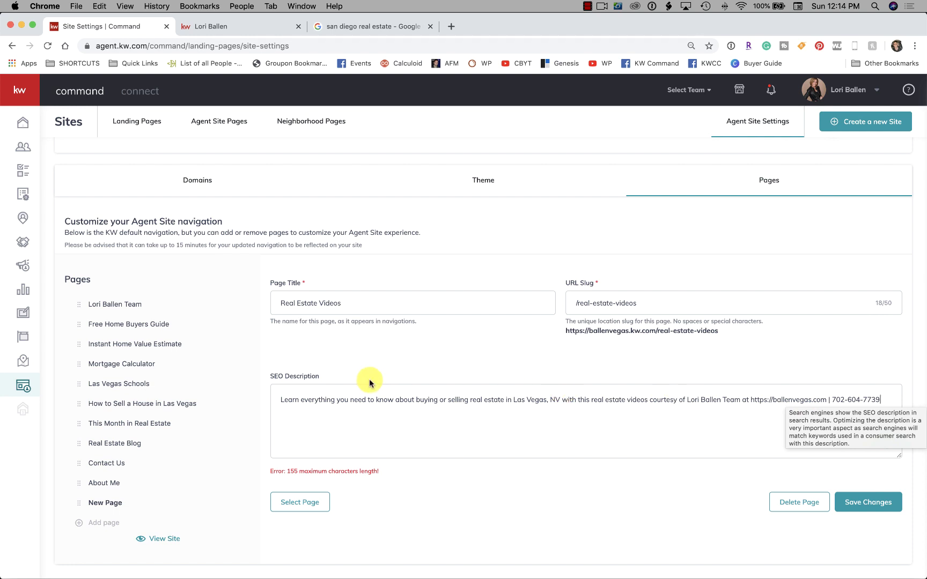
Delete the trailing phone number so the SEO description ends with the site link
scroll(271, 379, down, 1)
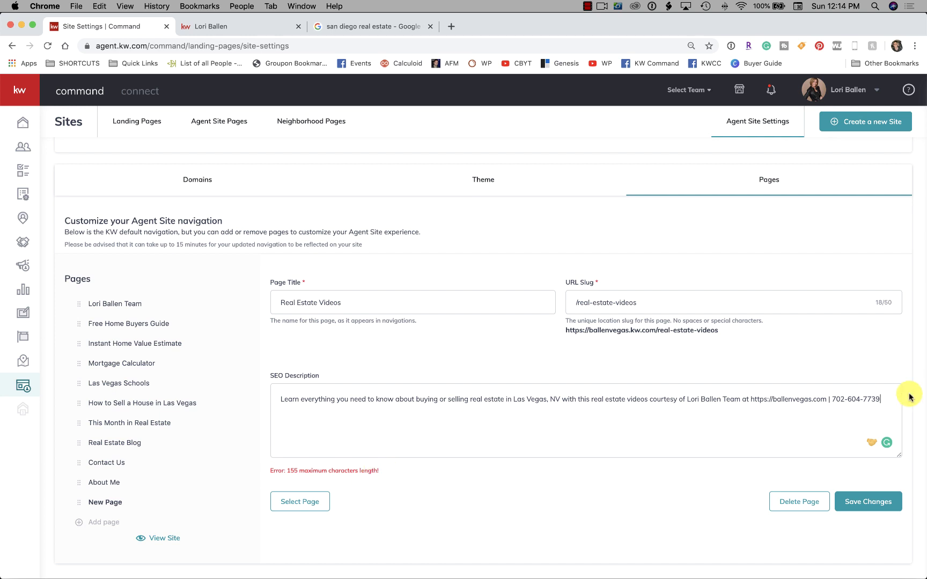
key(BackSpace)
key(BackSpace)
key(BackSpace)
key(BackSpace)
key(BackSpace)
key(BackSpace)
key(BackSpace)
key(BackSpace)
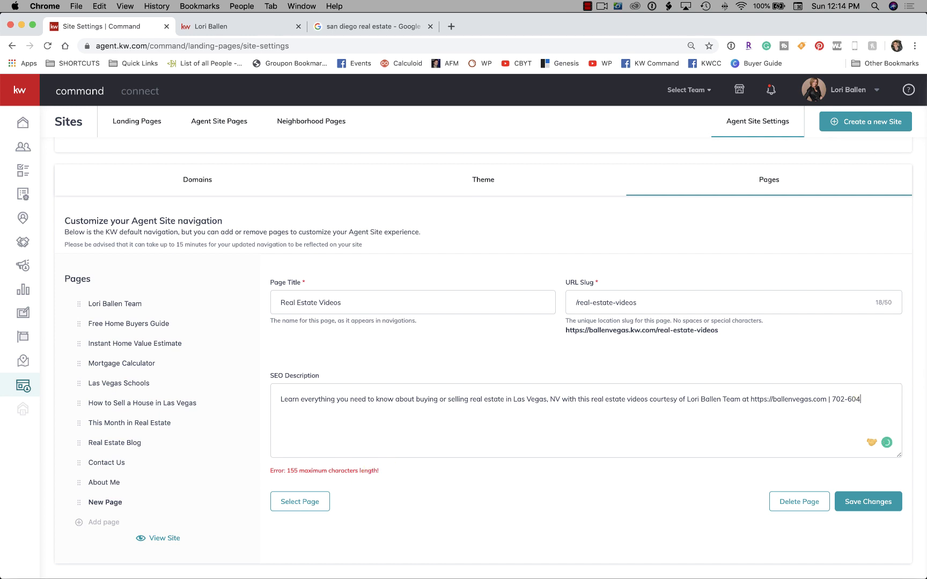
key(BackSpace)
key(BackSpace)
key(BackSpace)
key(BackSpace)
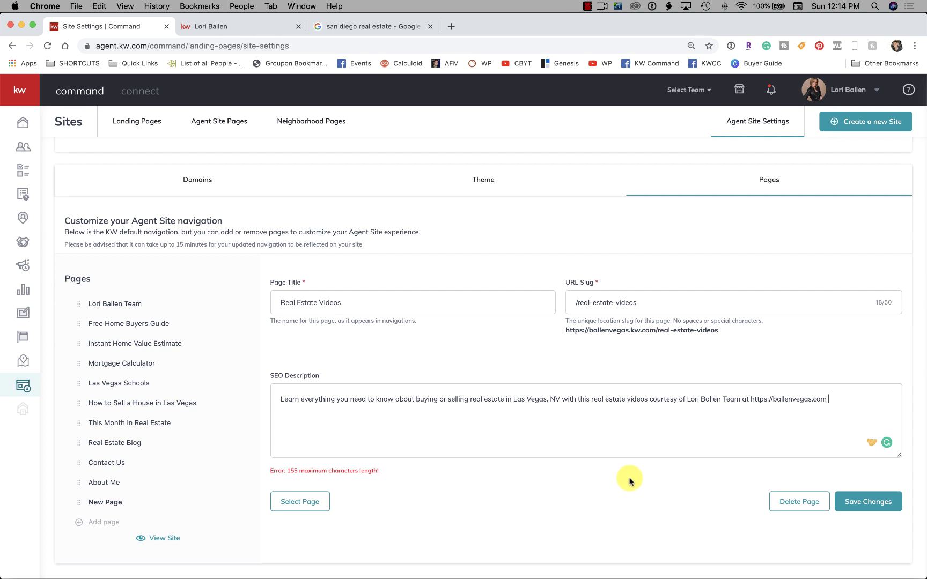
Try saving, then open Select Page and scroll through the existing site pages
click(888, 507)
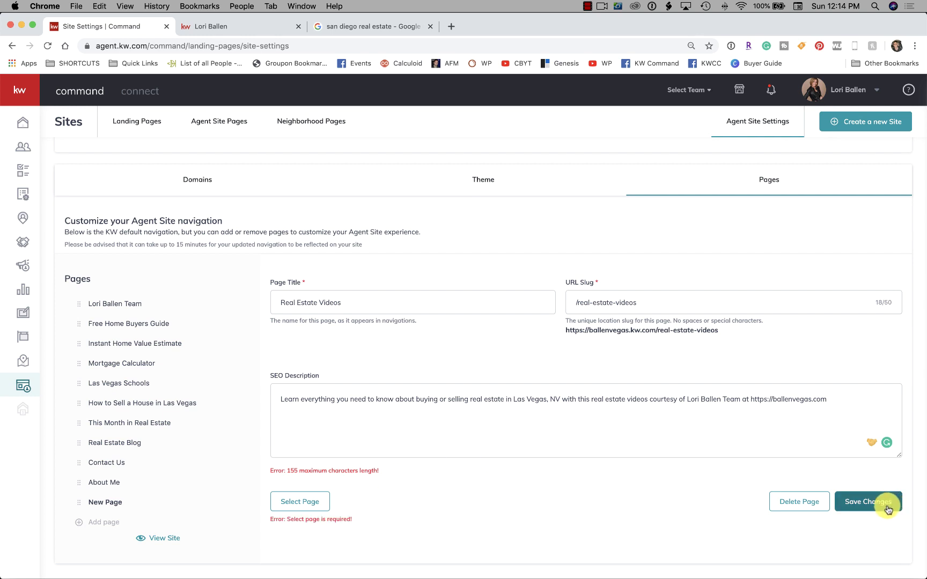
click(287, 503)
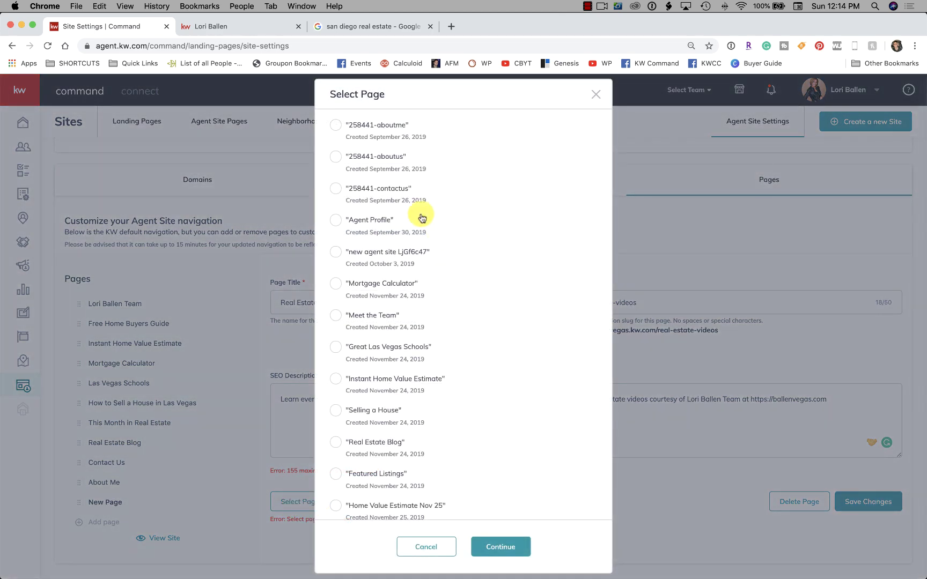
scroll(378, 214, down, 5)
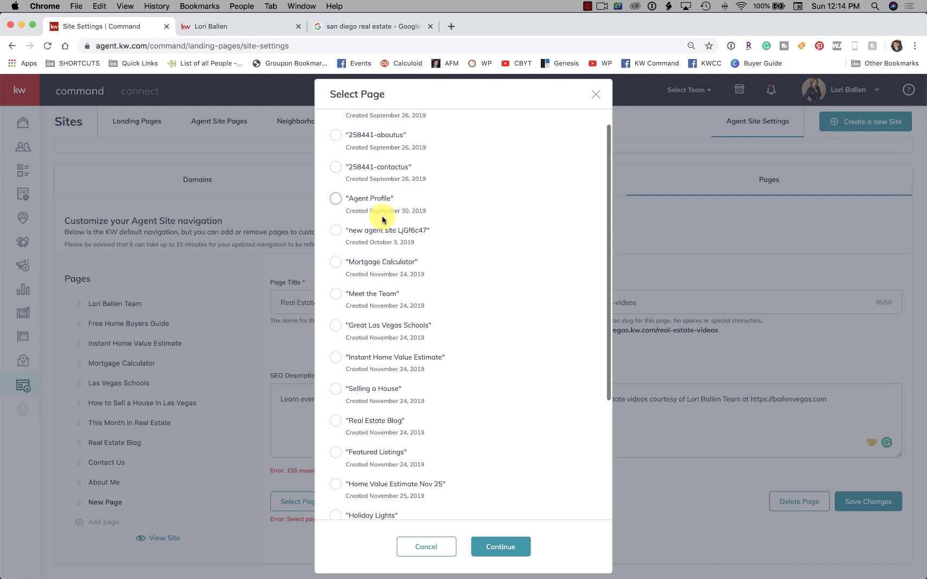
scroll(383, 247, down, 2)
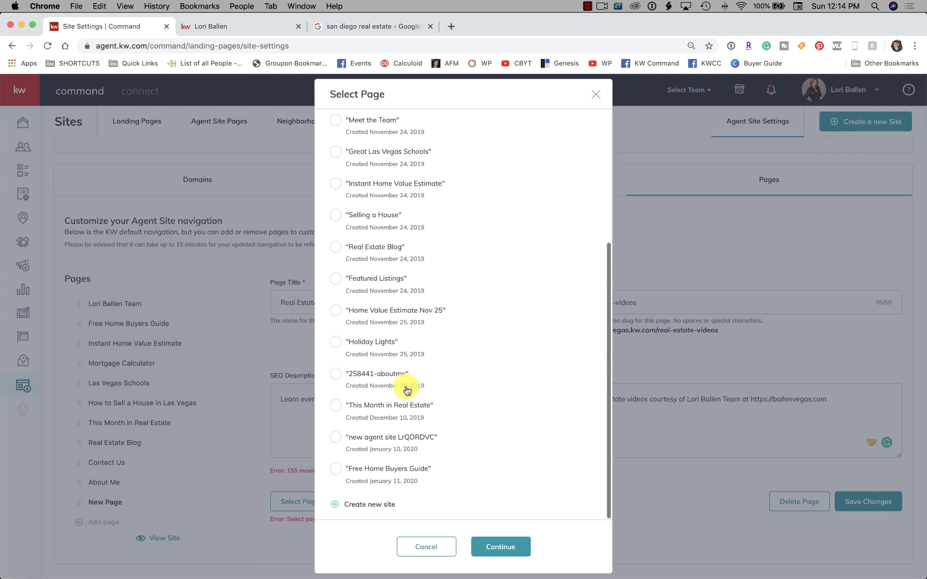